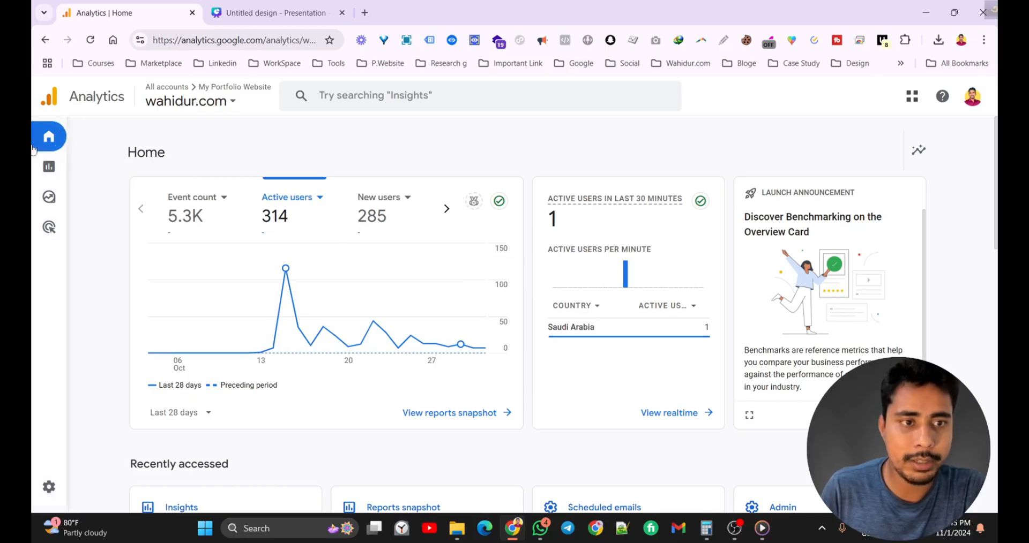
# Open the Reports snapshot and look over its Insights card.
pyautogui.moveTo(92, 161)
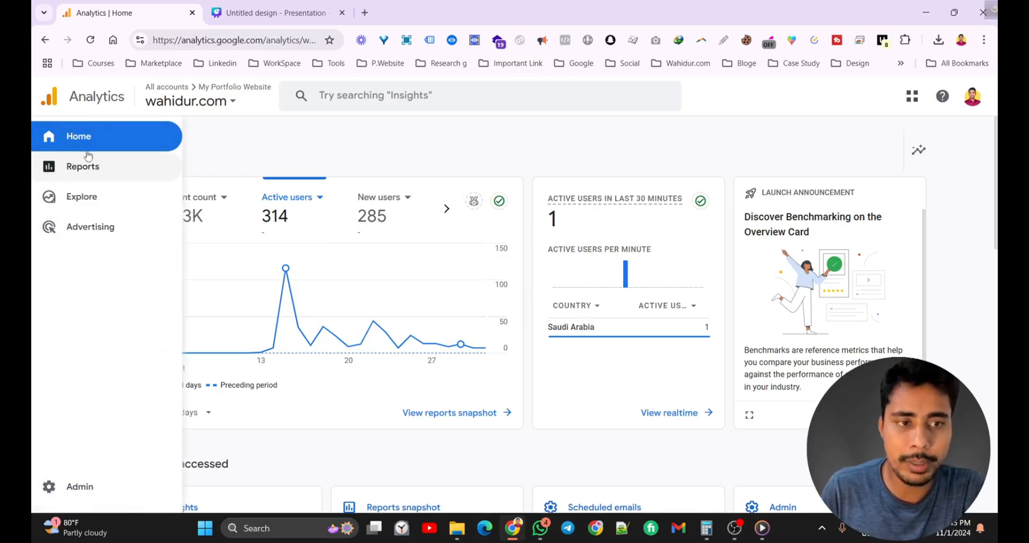
pyautogui.click(88, 167)
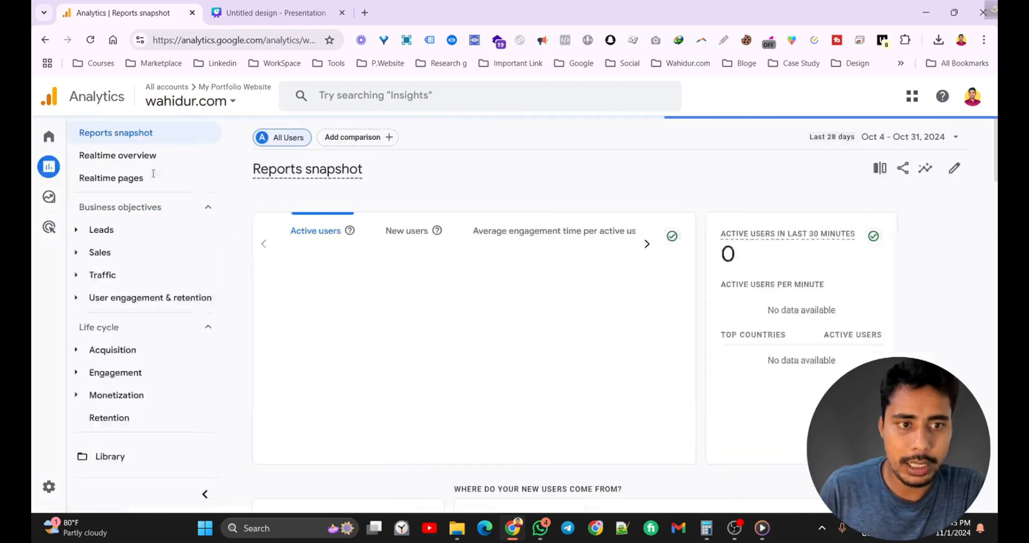
pyautogui.moveTo(80, 139)
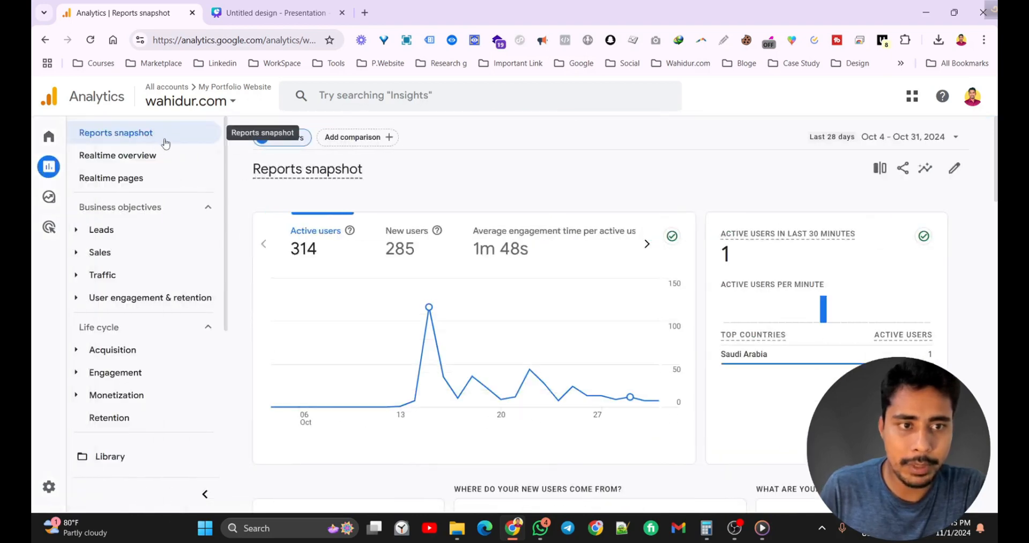
pyautogui.scroll(-10, 534, 218)
pyautogui.scroll(3, 458, 259)
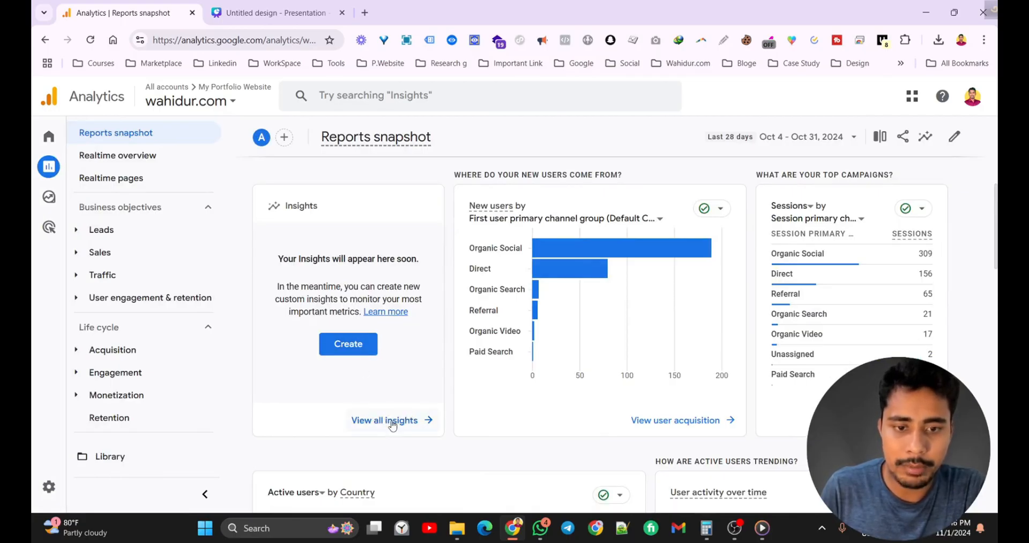
# Search Analytics for 'insights', then dismiss the search suggestions.
pyautogui.click(397, 98)
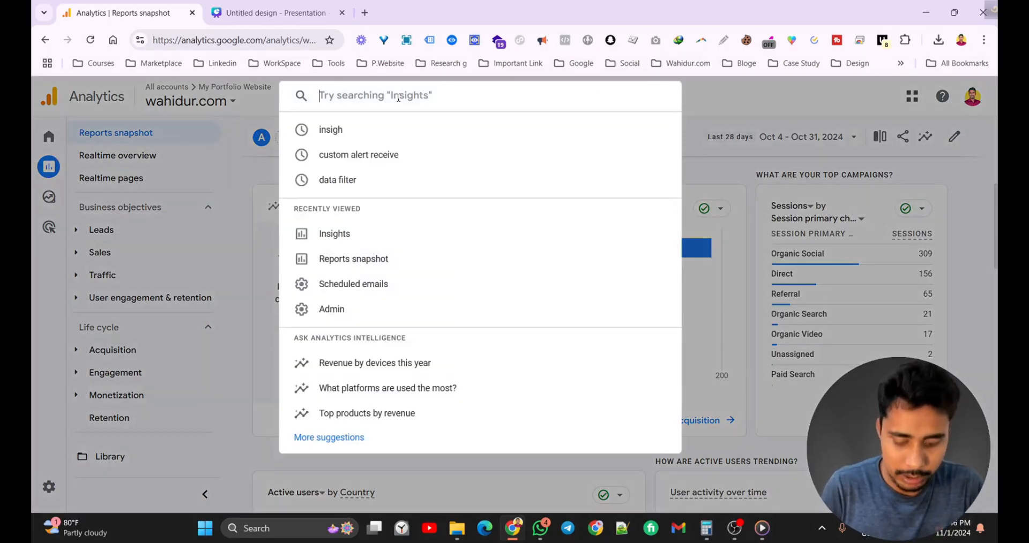
pyautogui.write('insigh5t')
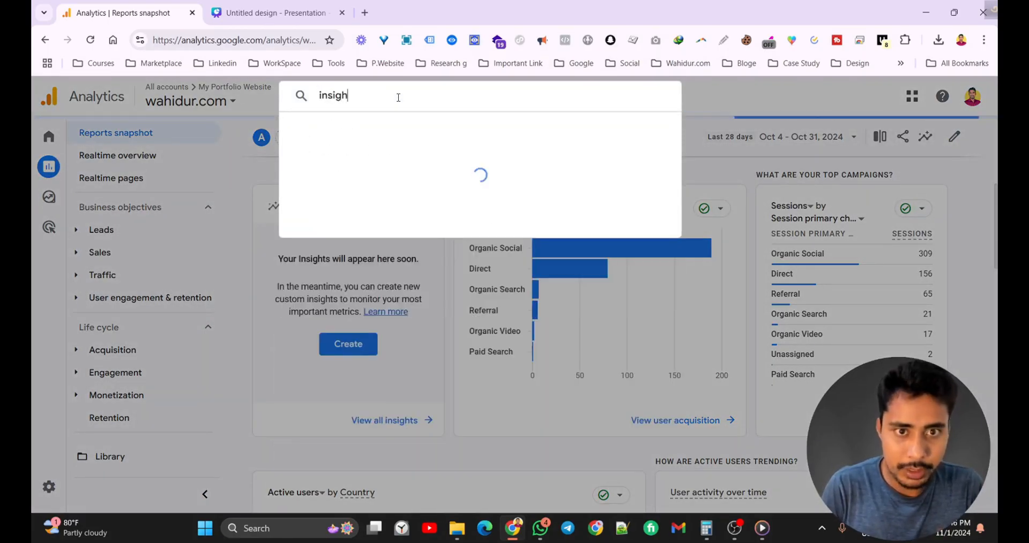
pyautogui.press('BackSpace')
pyautogui.press('BackSpace')
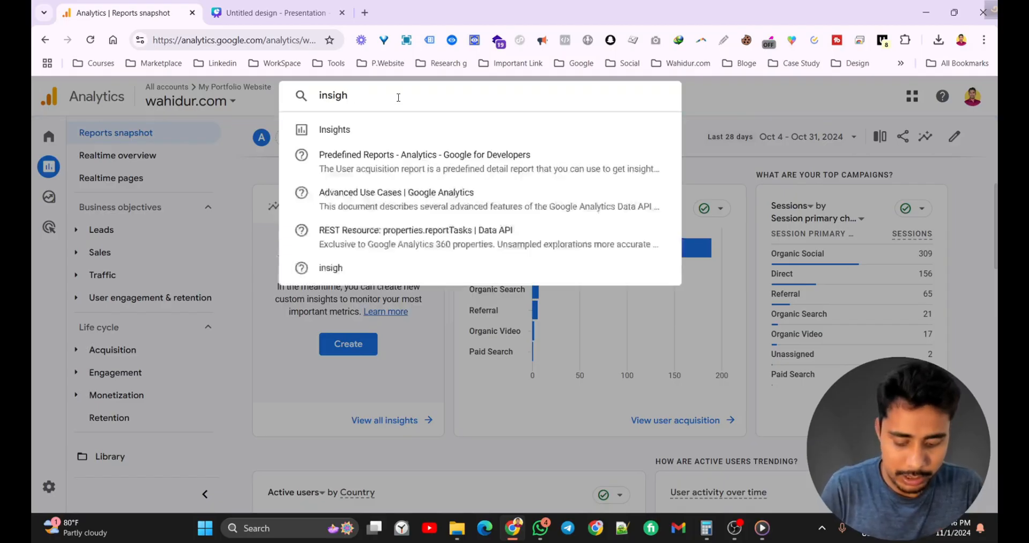
pyautogui.write('ts')
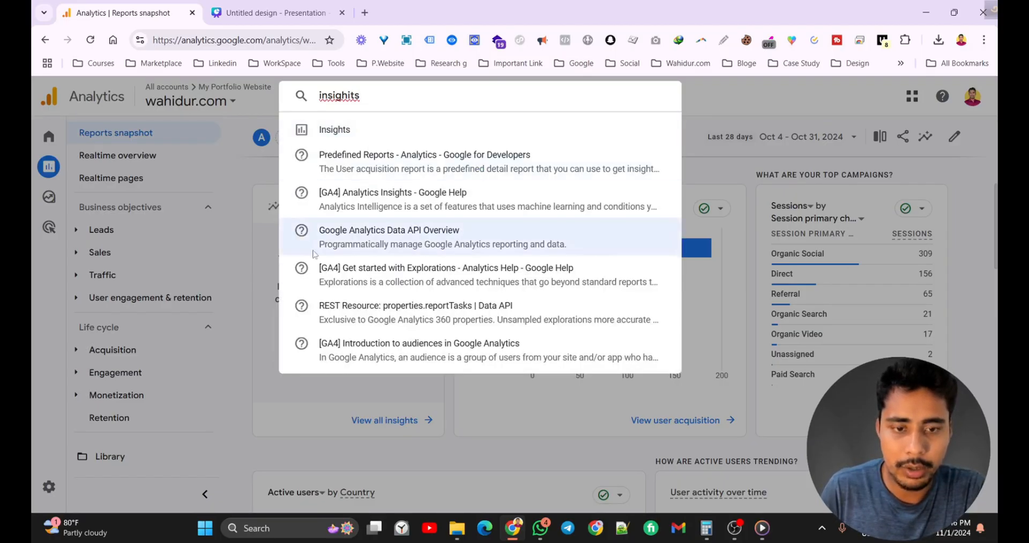
pyautogui.click(391, 426)
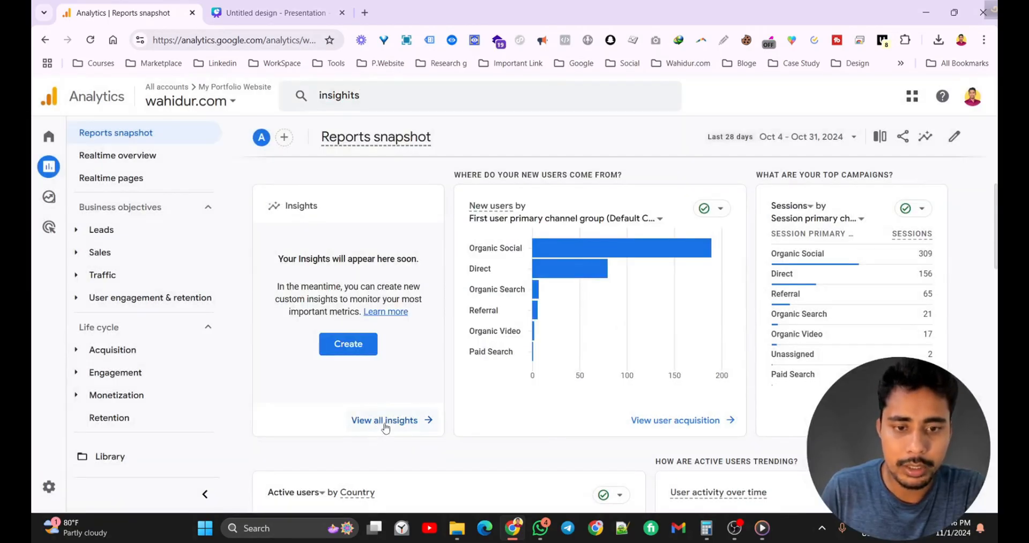
pyautogui.scroll(-1, 386, 428)
# From View all insights, start a new custom insight with Create.
pyautogui.click(389, 364)
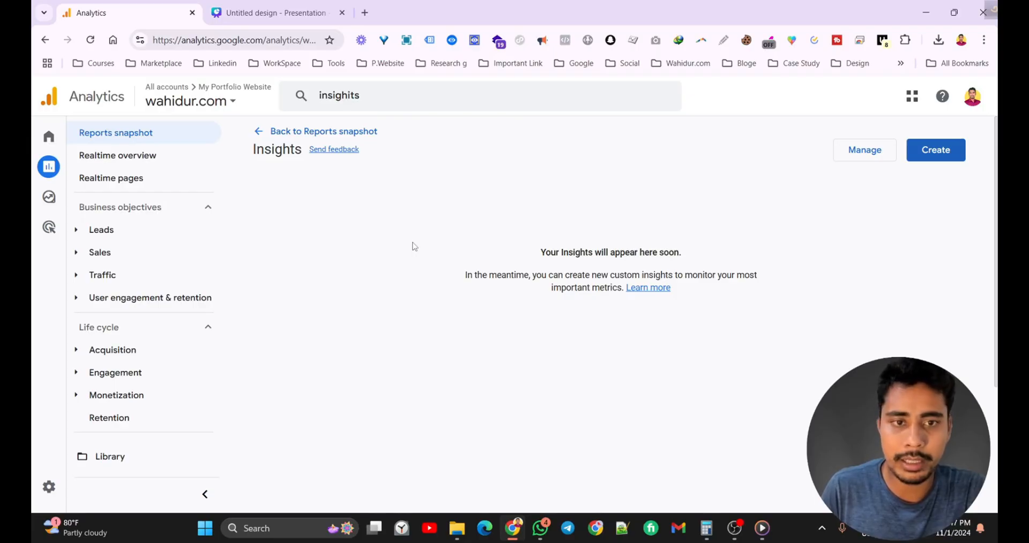
pyautogui.click(937, 152)
pyautogui.scroll(-1, 442, 202)
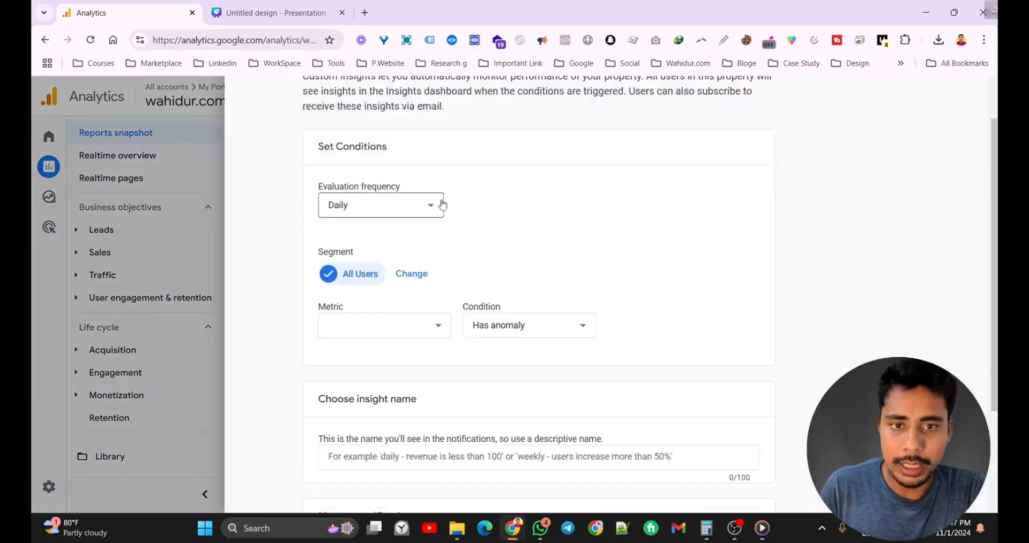
pyautogui.scroll(1, 441, 202)
pyautogui.scroll(-4, 444, 204)
pyautogui.scroll(4, 443, 205)
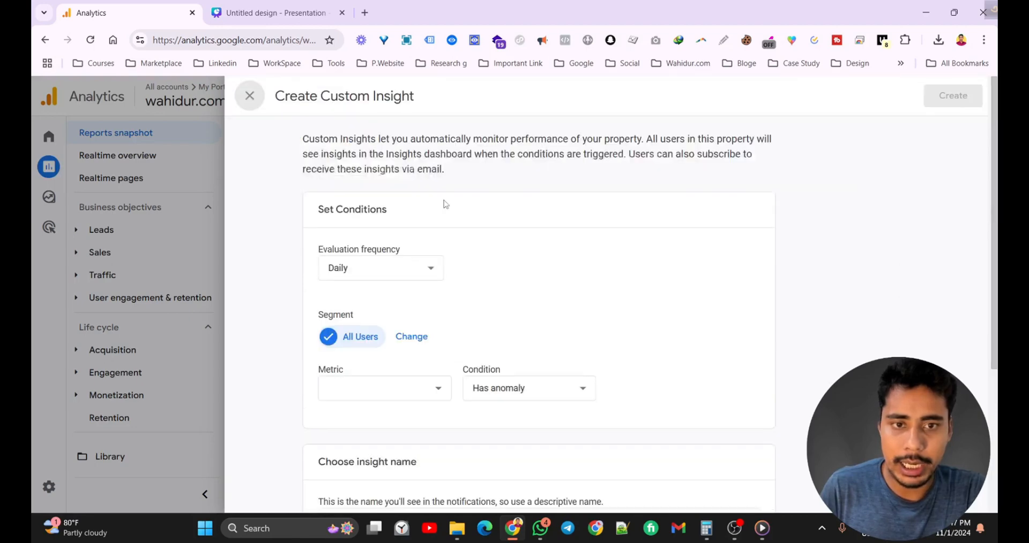
# Try Weekly and Monthly evaluation frequency, settle on Daily, and leave the metric unchosen.
pyautogui.click(424, 275)
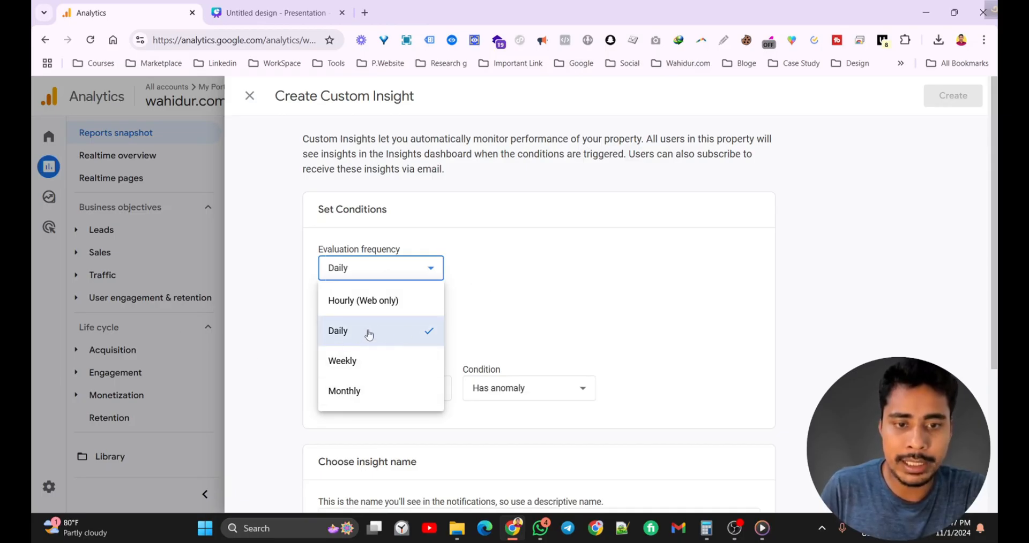
pyautogui.click(355, 364)
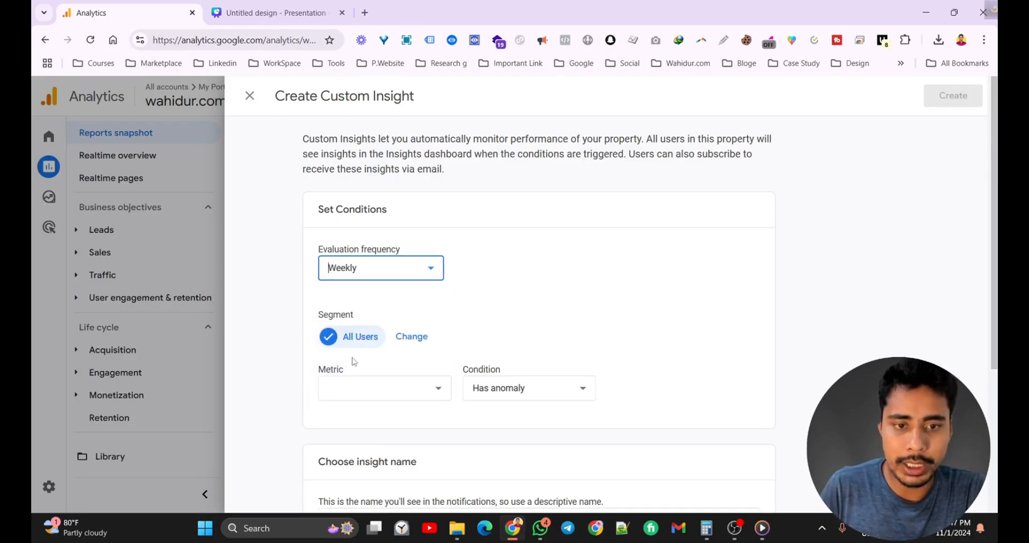
pyautogui.click(386, 271)
pyautogui.click(349, 391)
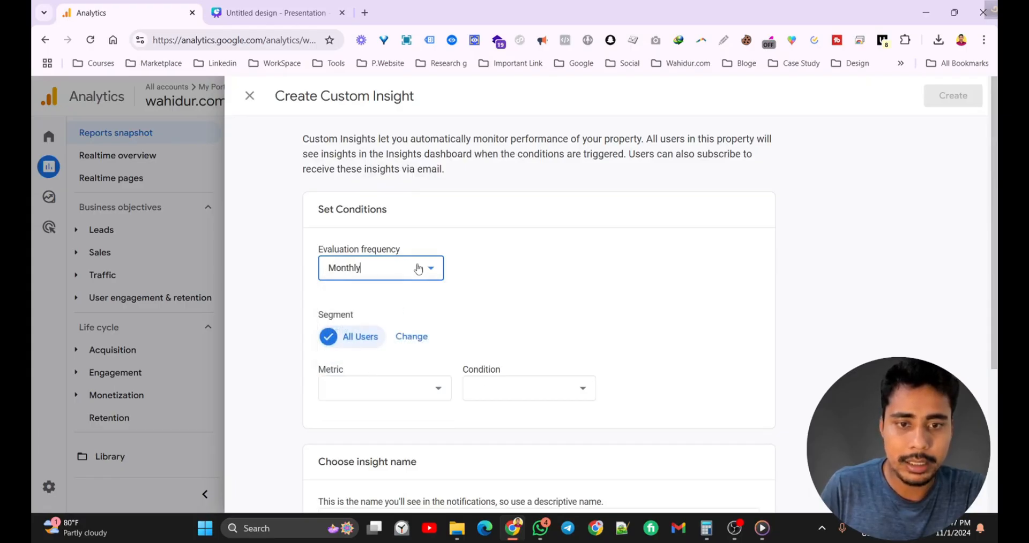
pyautogui.click(415, 267)
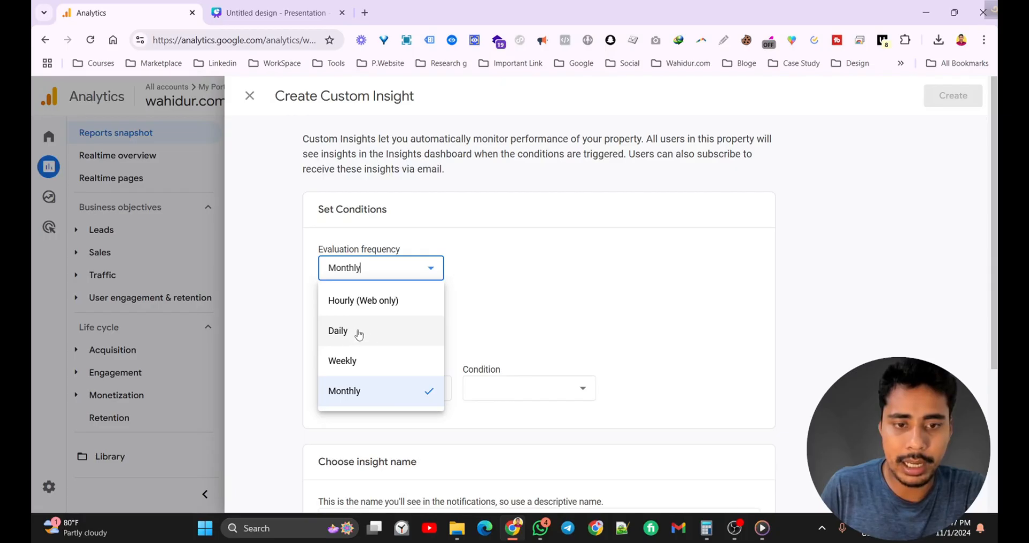
pyautogui.click(358, 334)
pyautogui.scroll(-3, 488, 287)
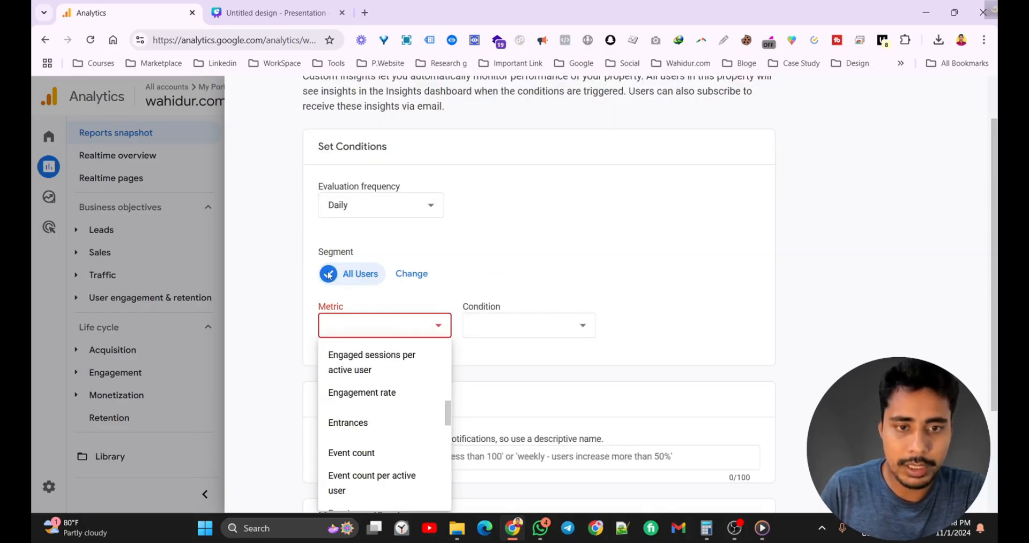
pyautogui.click(547, 239)
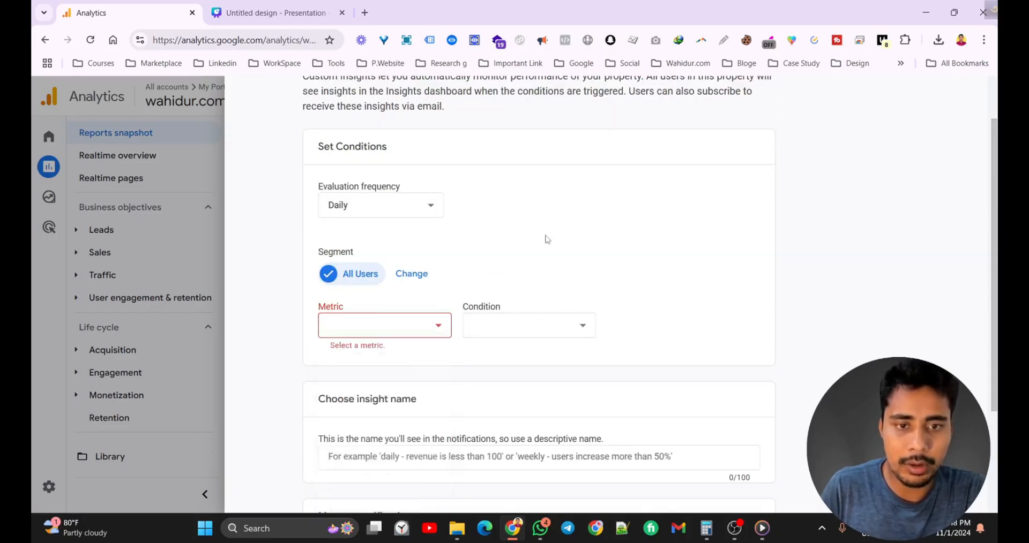
pyautogui.click(412, 274)
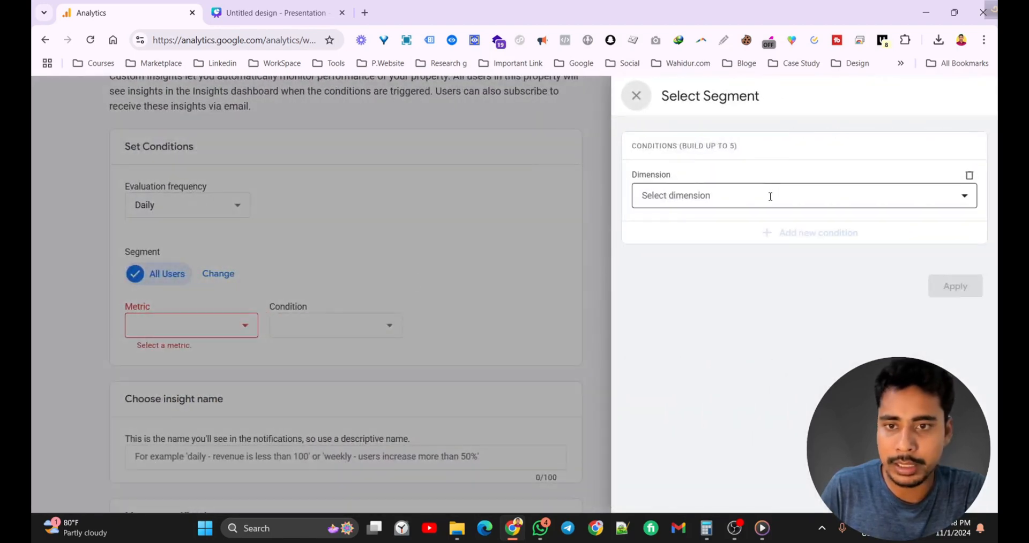
pyautogui.click(770, 195)
pyautogui.scroll(-5, 673, 314)
pyautogui.scroll(5, 675, 314)
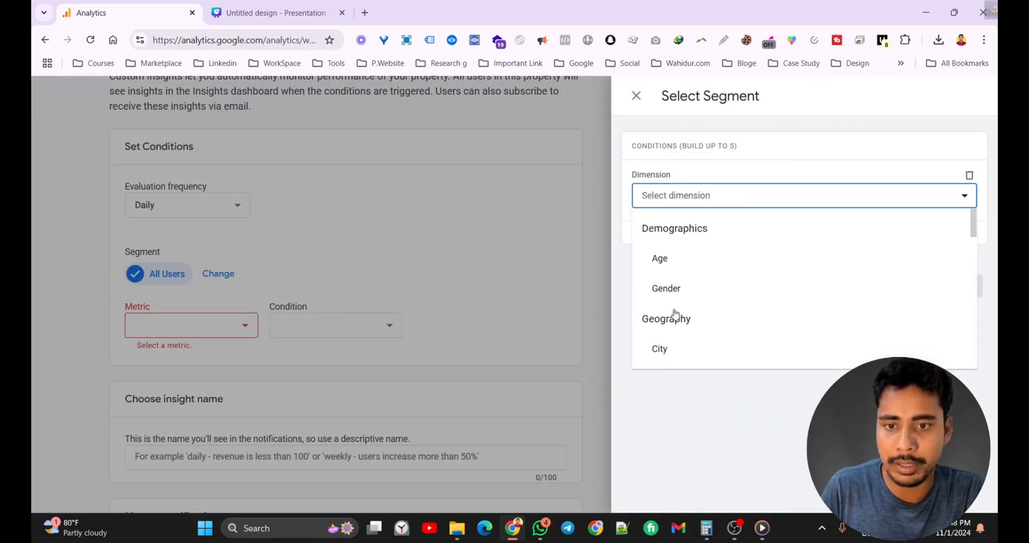
pyautogui.scroll(-1, 683, 240)
pyautogui.scroll(-6, 682, 241)
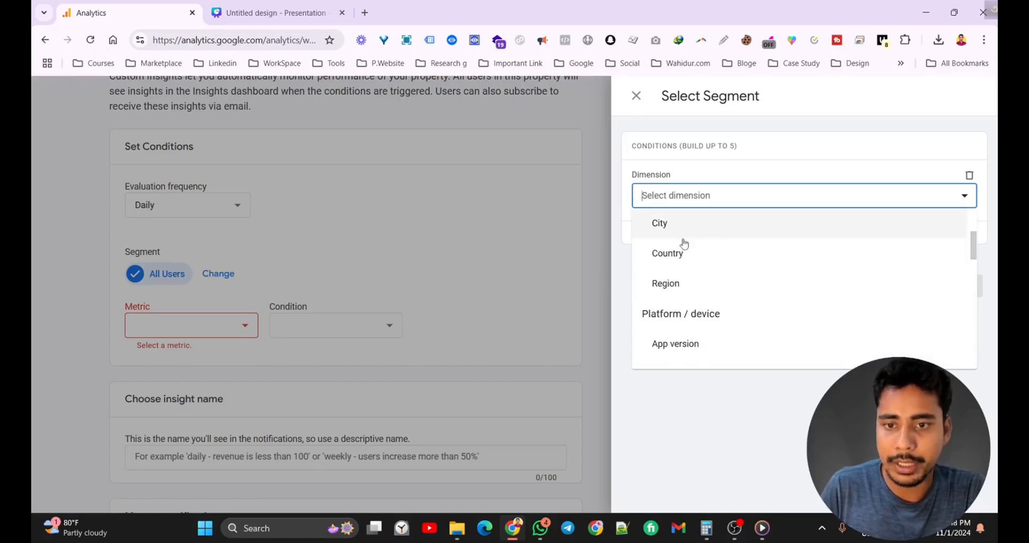
pyautogui.scroll(-8, 665, 276)
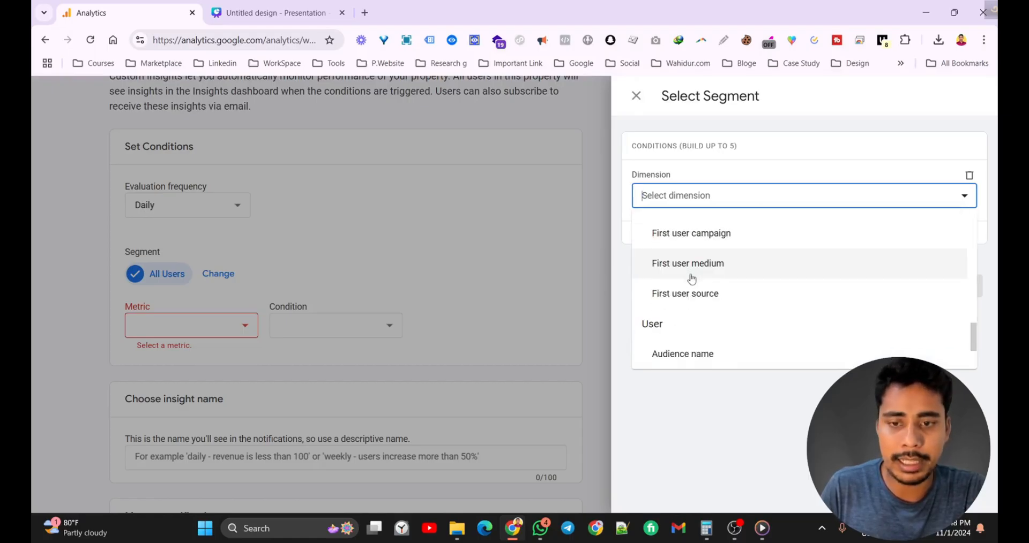
pyautogui.click(461, 224)
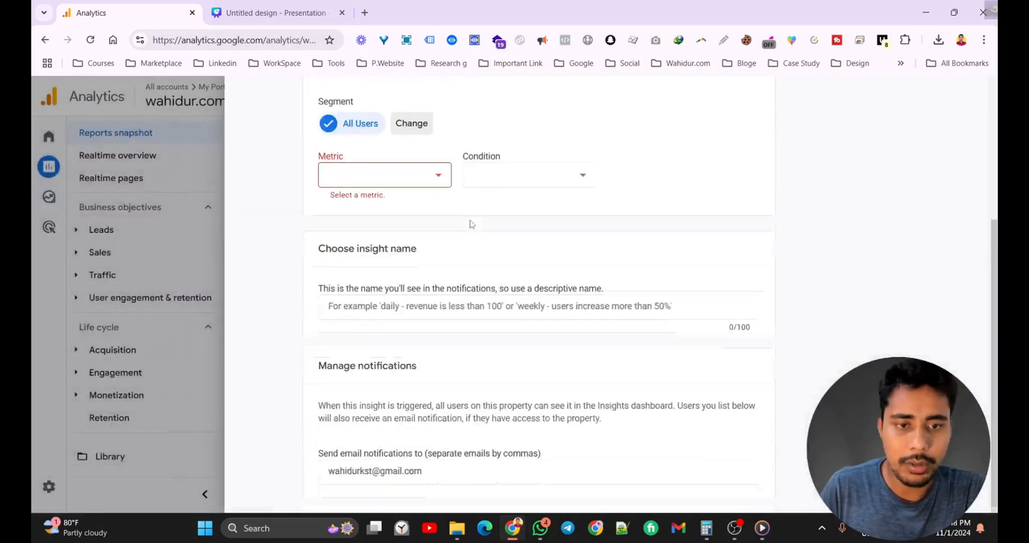
# Choose Total users as the insight's metric.
pyautogui.click(363, 124)
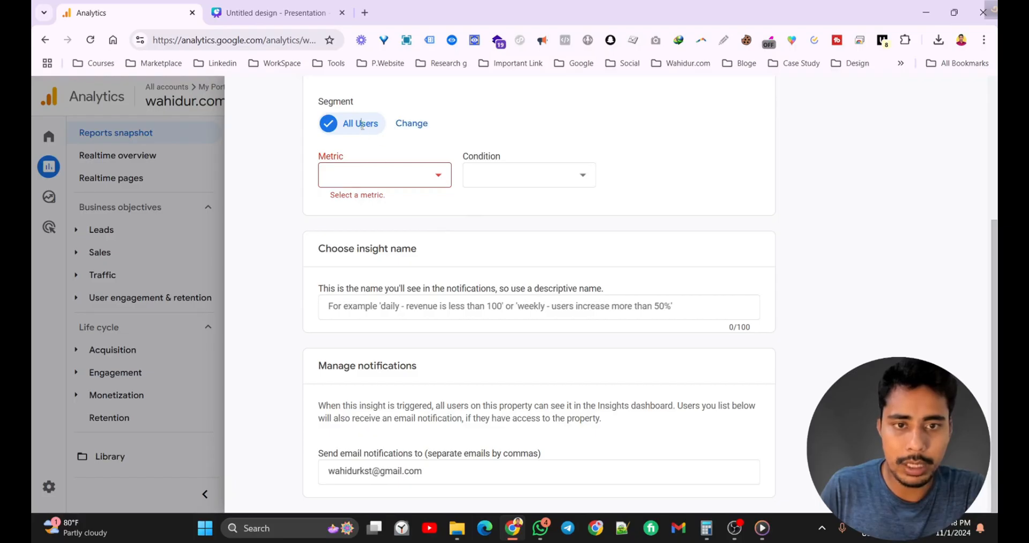
pyautogui.click(423, 171)
pyautogui.scroll(-5, 377, 220)
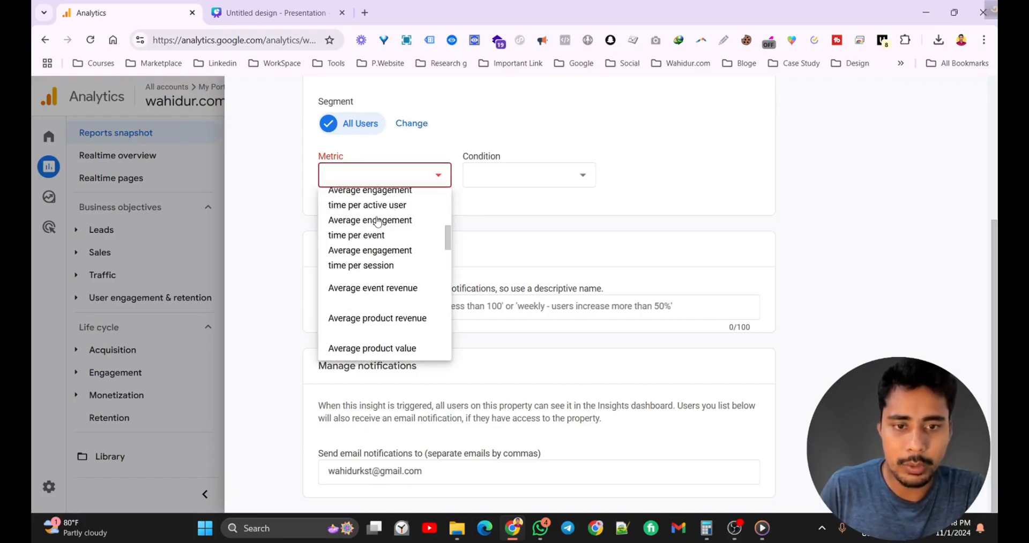
pyautogui.scroll(-10, 378, 222)
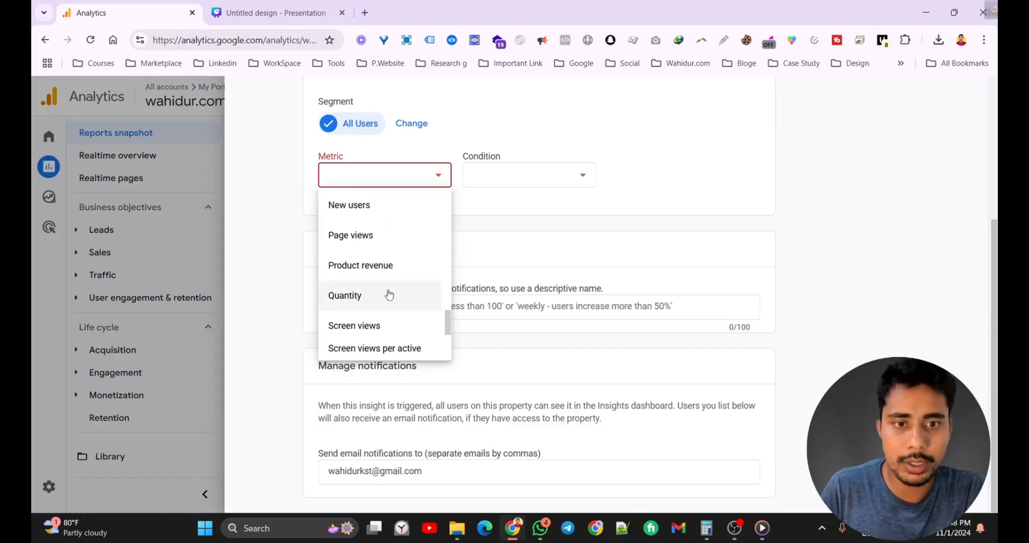
pyautogui.scroll(-3, 389, 285)
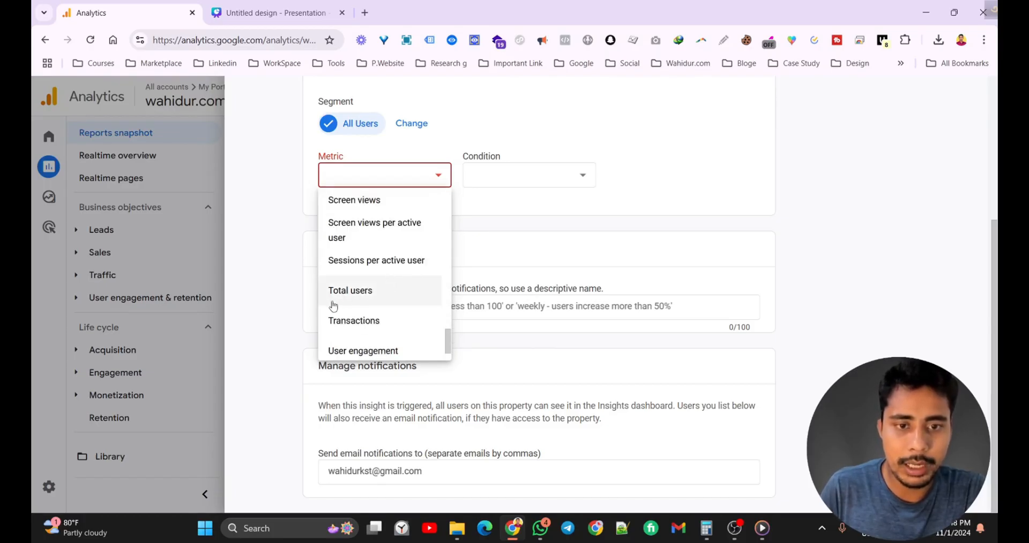
pyautogui.click(362, 291)
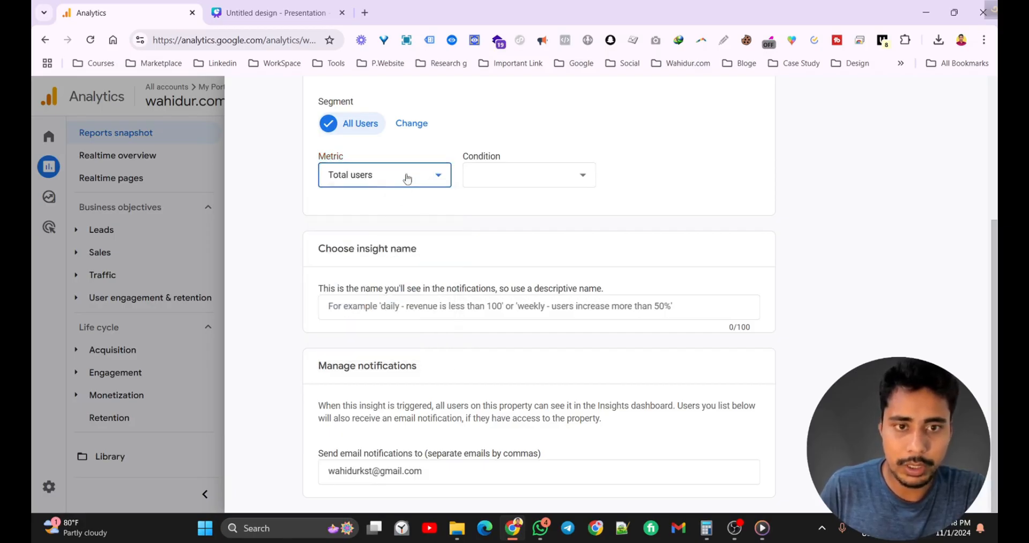
# Set the condition to '% increase more than'.
pyautogui.click(547, 182)
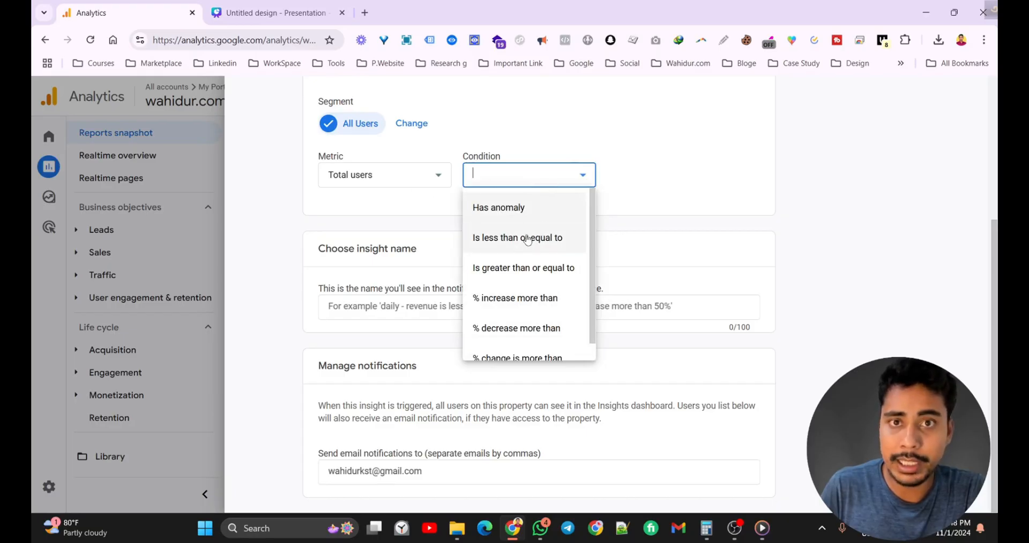
pyautogui.scroll(-1, 531, 279)
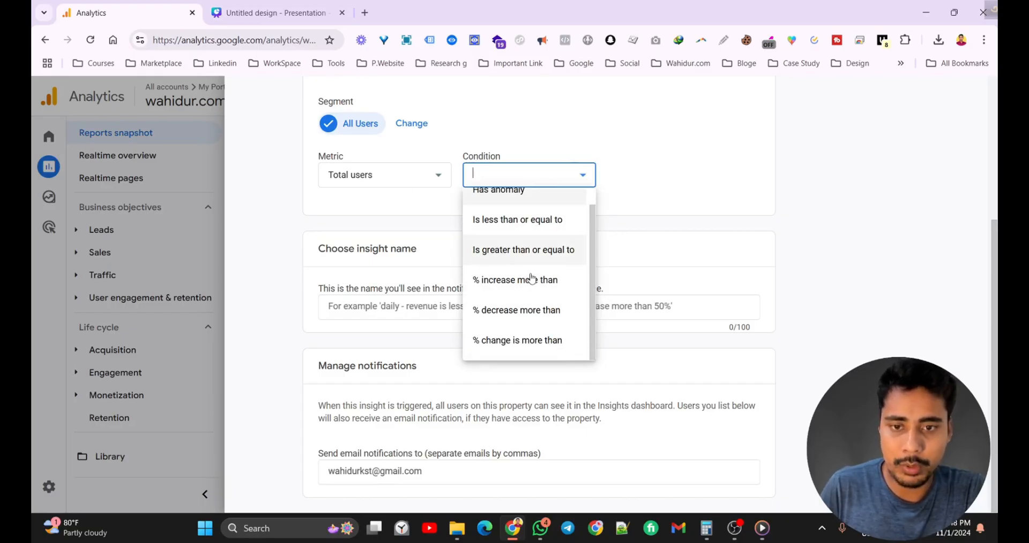
pyautogui.scroll(1, 531, 279)
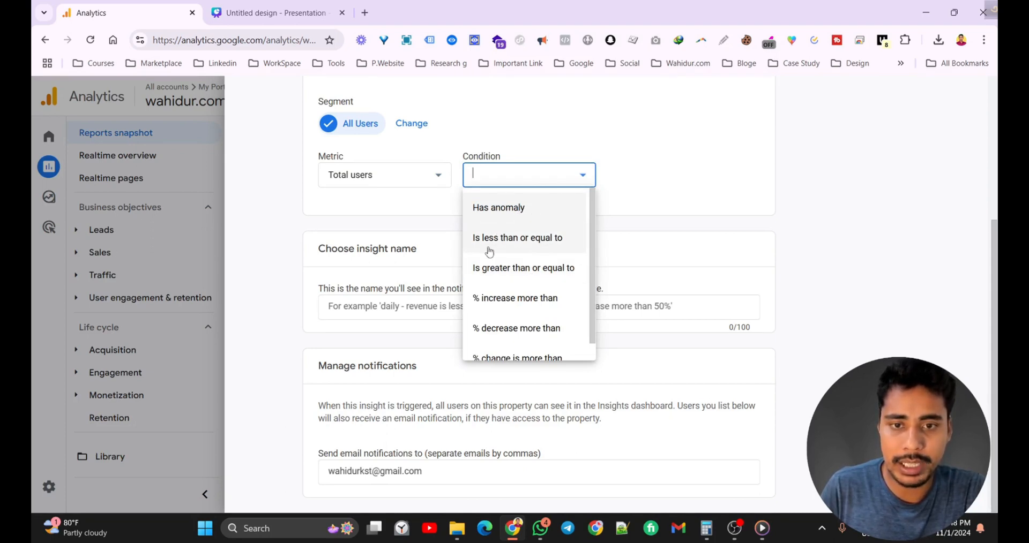
pyautogui.scroll(-1, 532, 246)
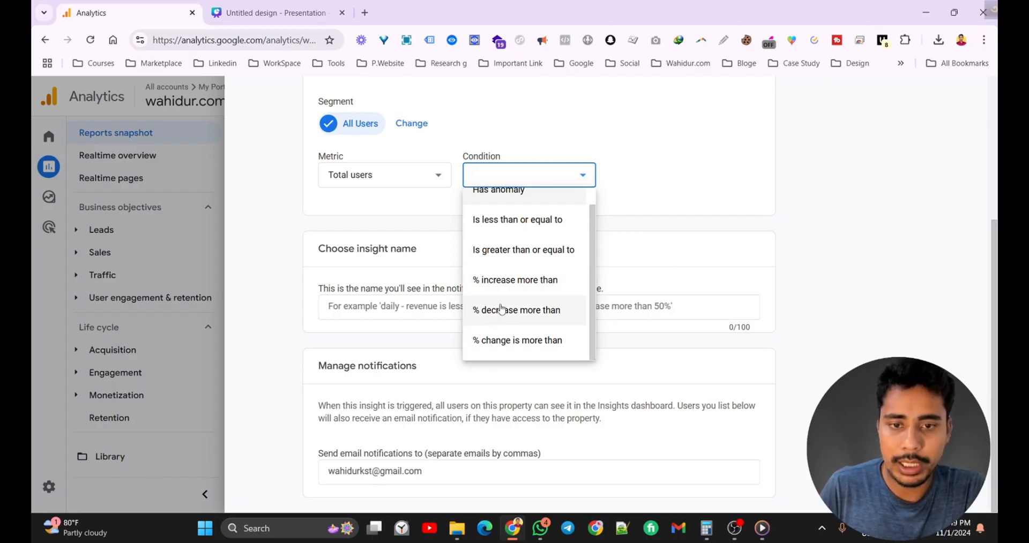
pyautogui.click(518, 280)
pyautogui.scroll(2, 653, 295)
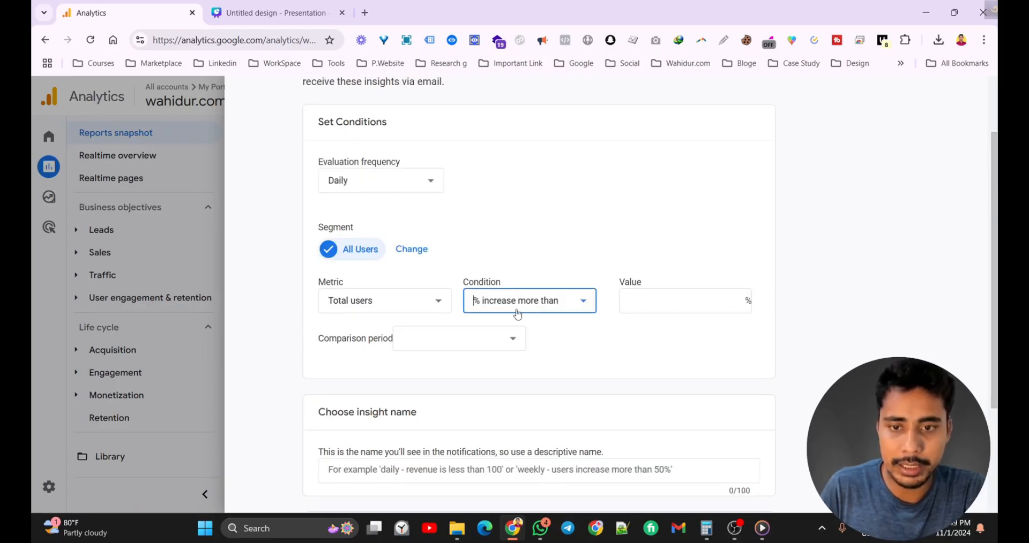
# Set the percentage threshold Value to 4, entering 3 and raising it.
pyautogui.click(635, 303)
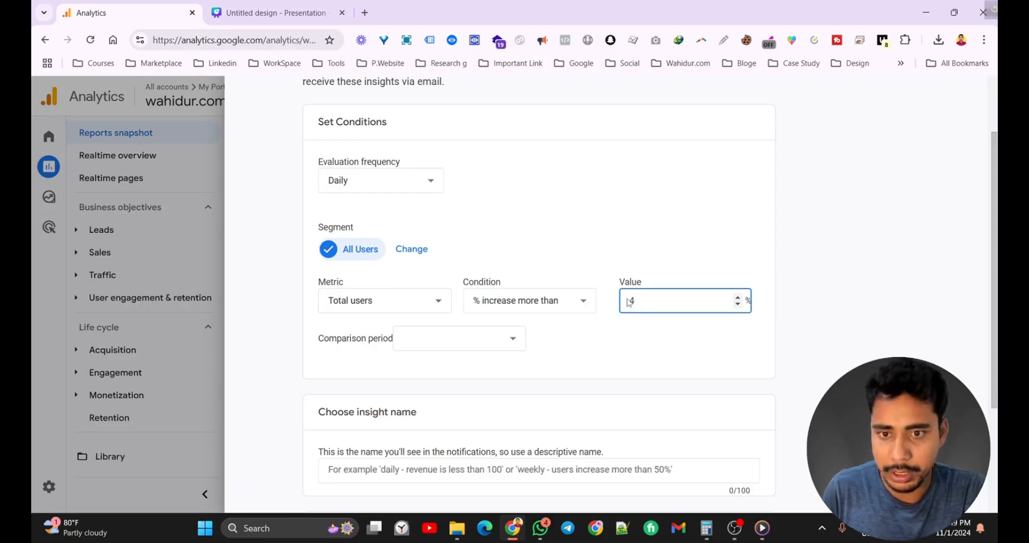
pyautogui.write('3')
pyautogui.scroll(1, 683, 295)
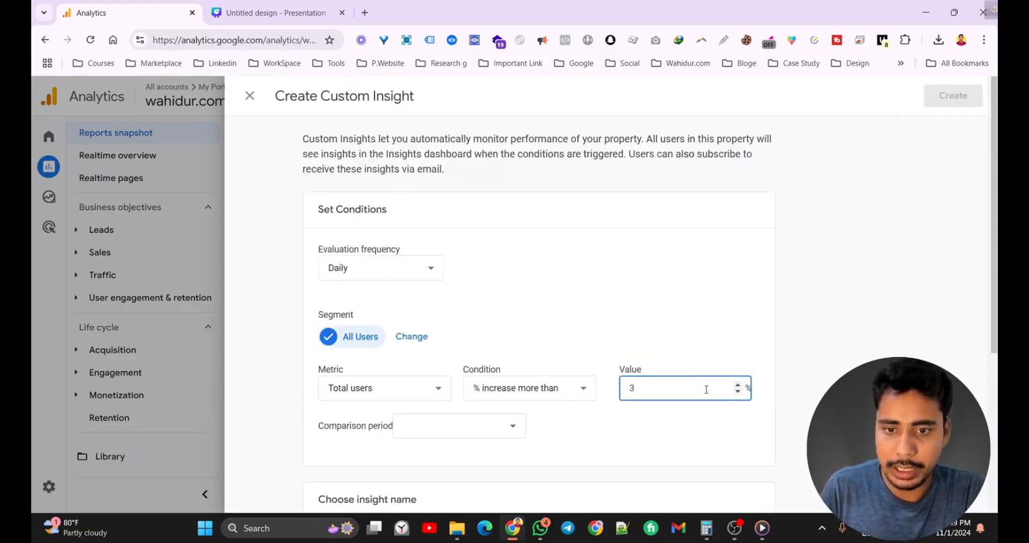
pyautogui.click(738, 384)
pyautogui.scroll(-2, 777, 294)
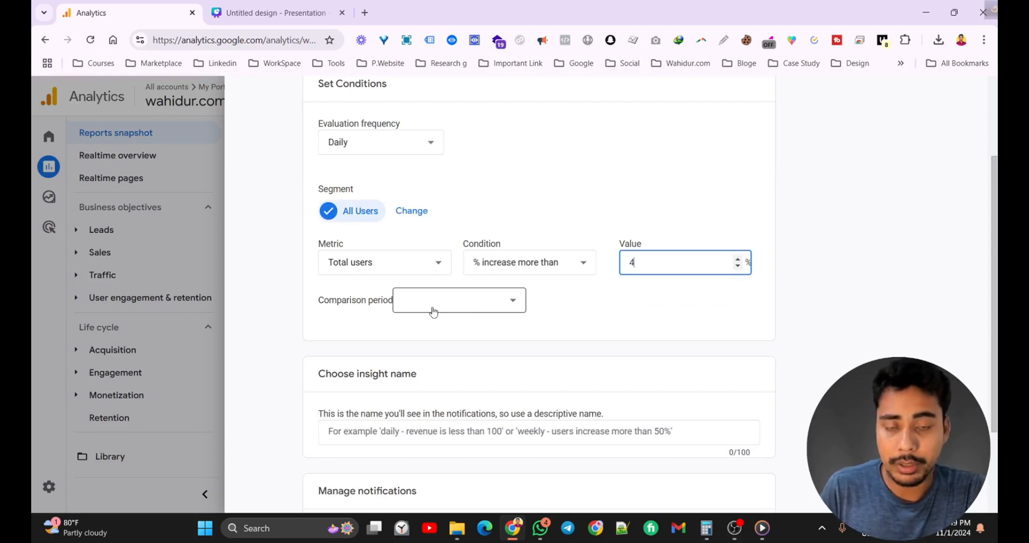
pyautogui.scroll(-1, 412, 264)
# Set the comparison period to Same day last week.
pyautogui.click(418, 242)
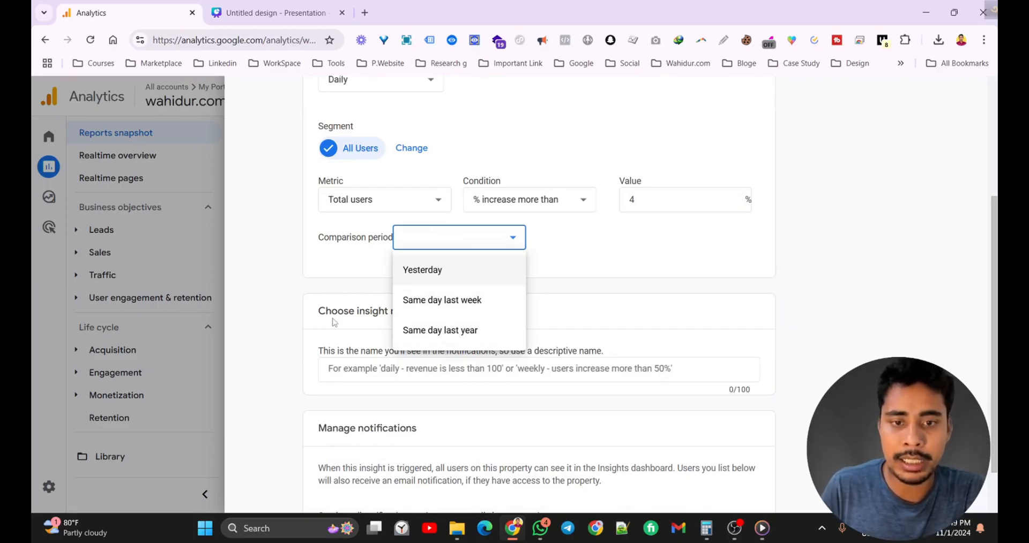
pyautogui.click(432, 301)
pyautogui.scroll(-1, 431, 301)
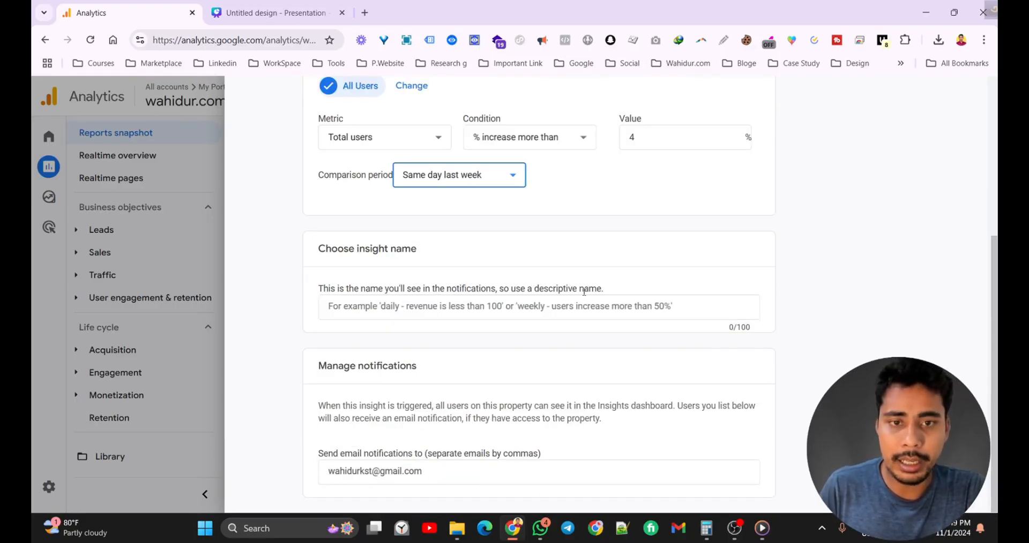
pyautogui.scroll(1, 582, 292)
pyautogui.scroll(-1, 584, 292)
pyautogui.click(388, 309)
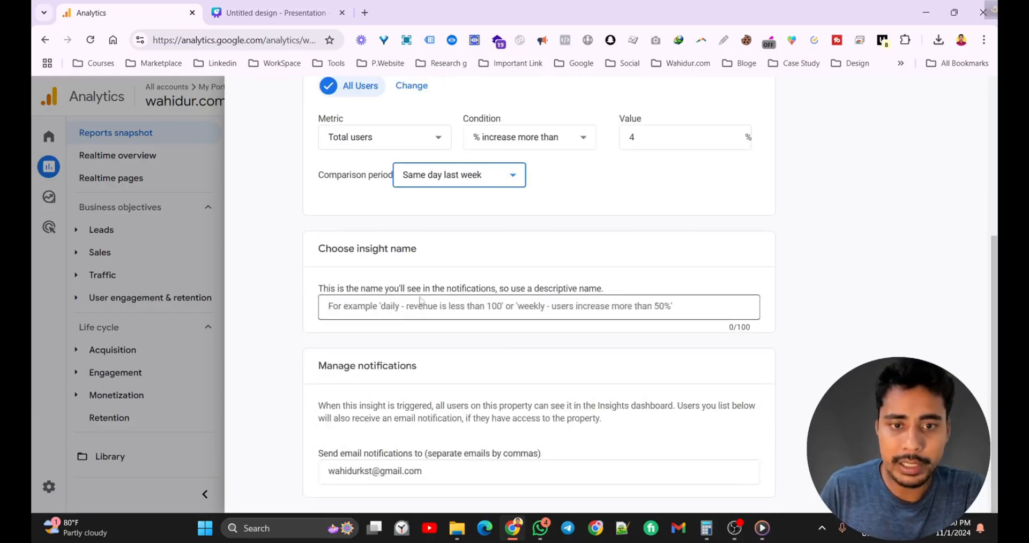
pyautogui.scroll(2, 420, 302)
# Enter 'Total User increase 4 % for Same Day Last Week' as the insight name.
pyautogui.click(363, 434)
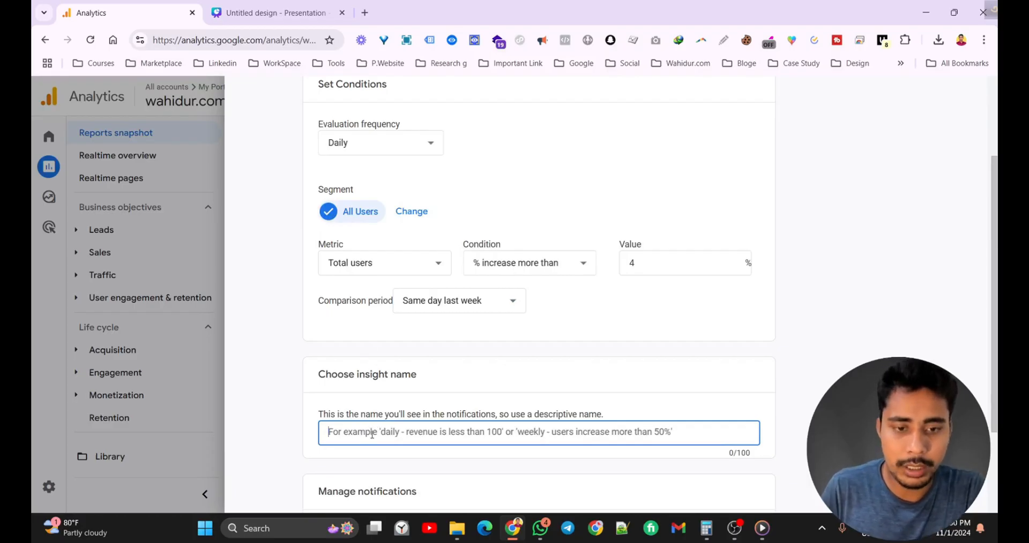
pyautogui.scroll(-2, 568, 386)
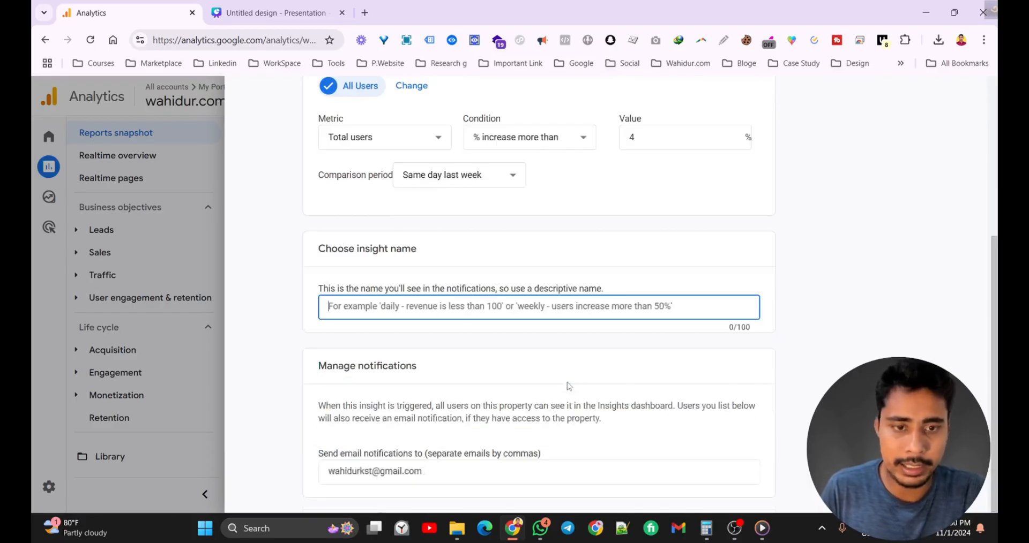
pyautogui.scroll(1, 567, 385)
pyautogui.scroll(-1, 351, 310)
pyautogui.write('T')
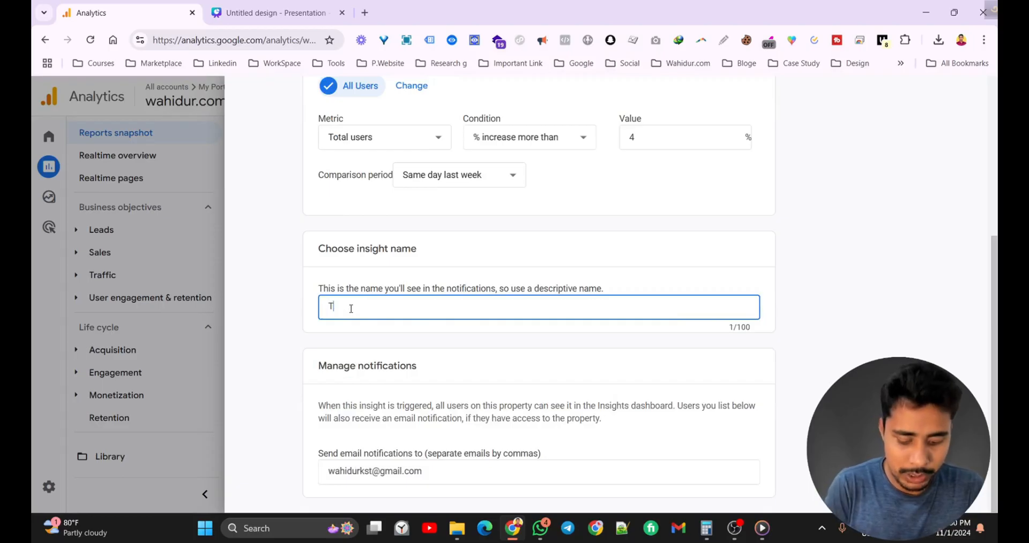
pyautogui.write('otal User ')
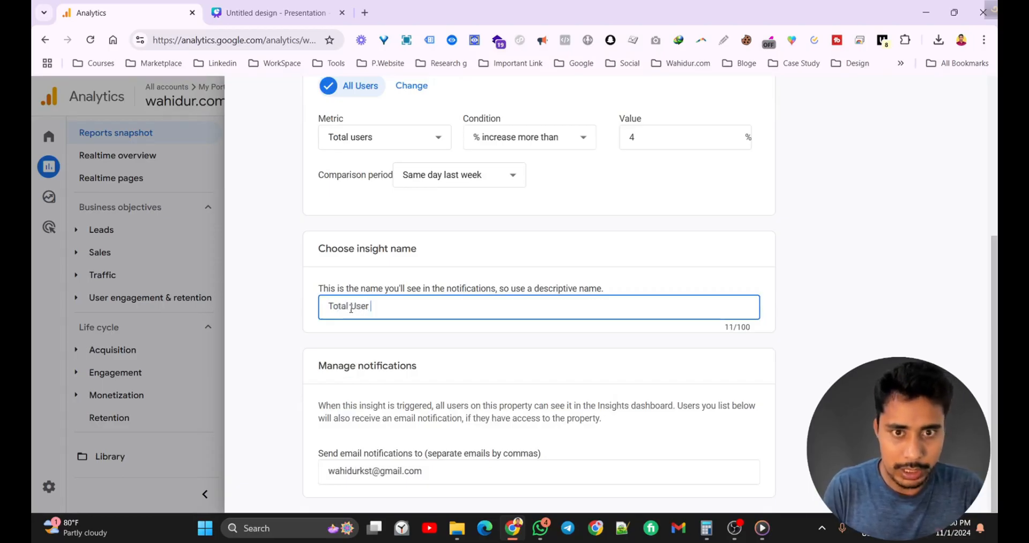
pyautogui.write('incre')
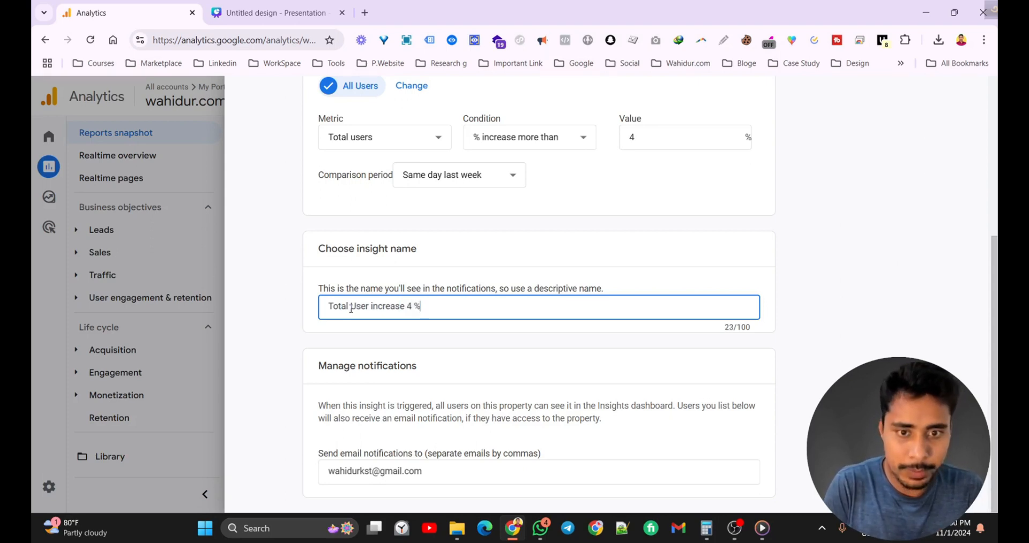
pyautogui.write('ase 4 % for ')
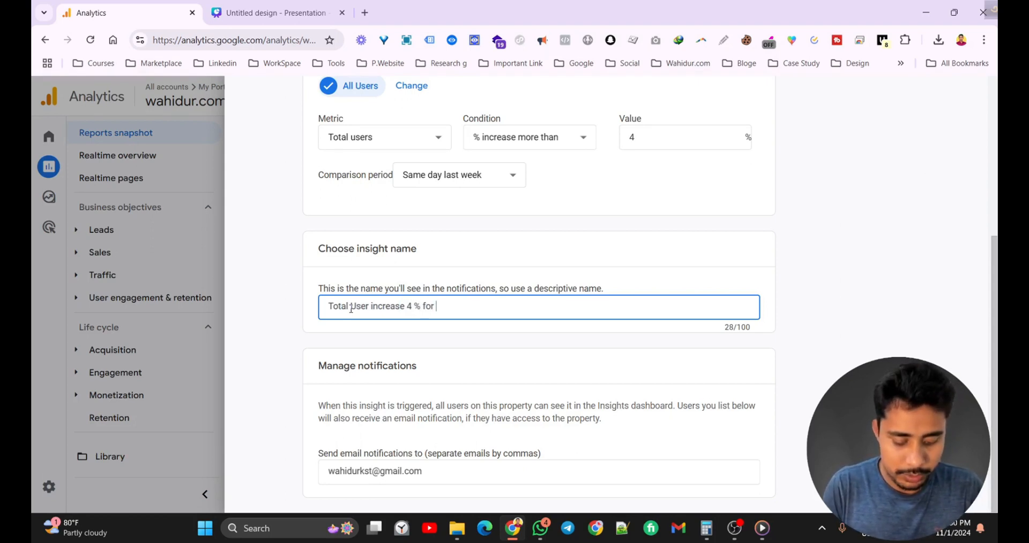
pyautogui.write('Same Day Last Week')
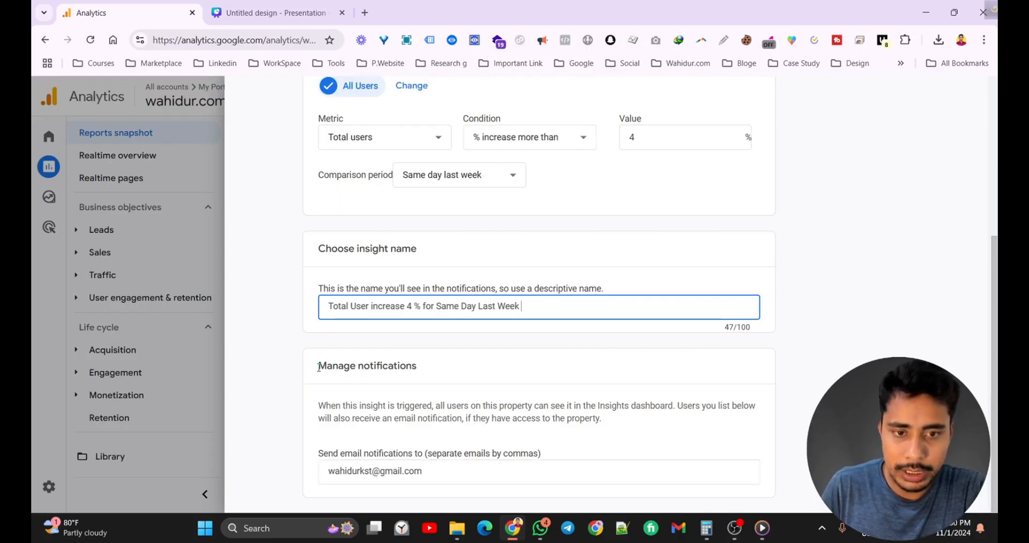
pyautogui.moveTo(318, 368); pyautogui.dragTo(430, 369)
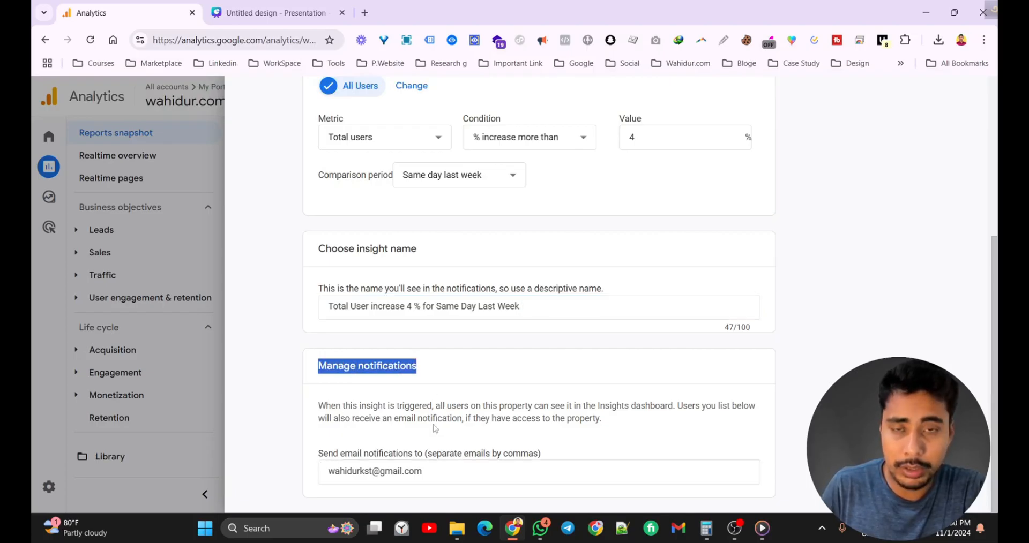
# Add a second recipient e-mail address, comma-separated, to the notification list.
pyautogui.click(436, 468)
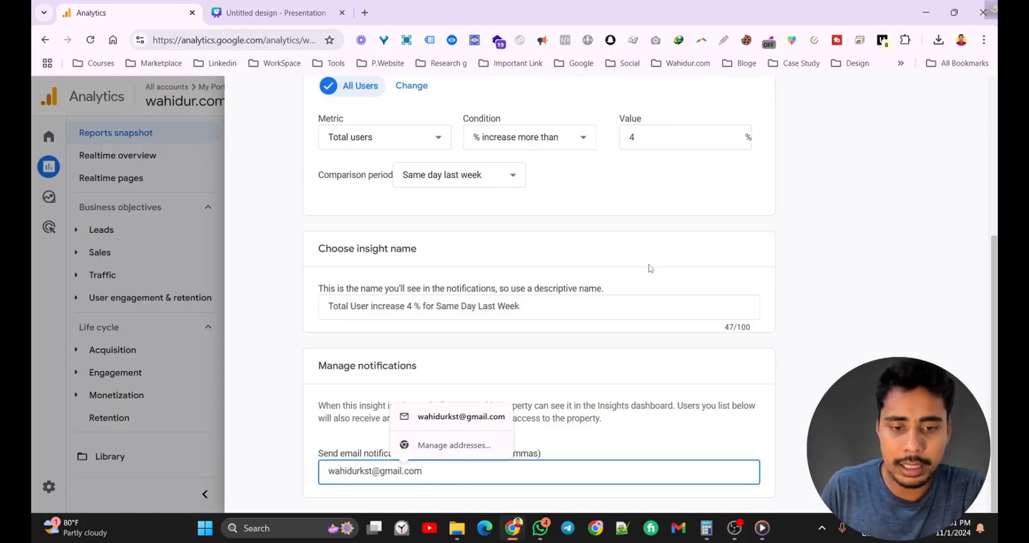
pyautogui.write(',')
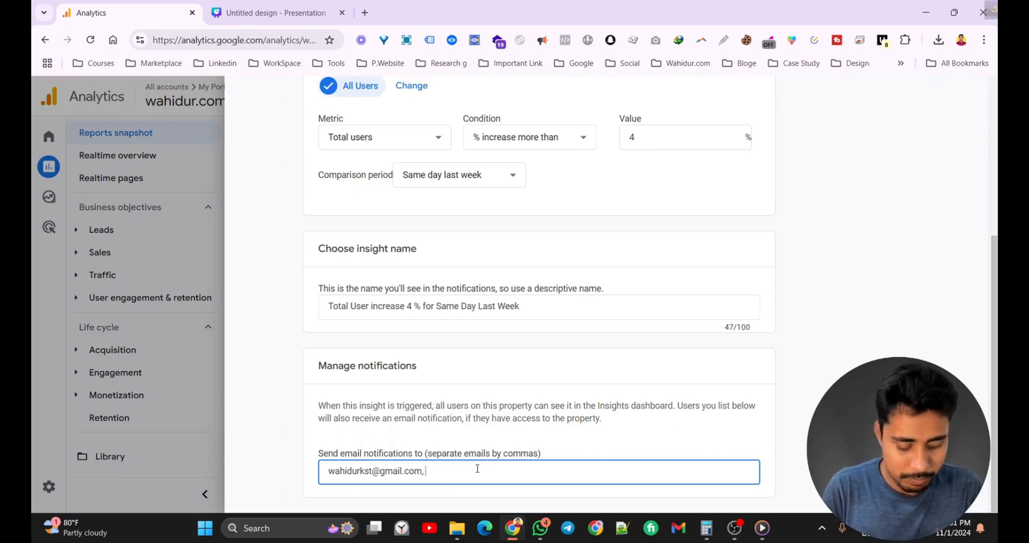
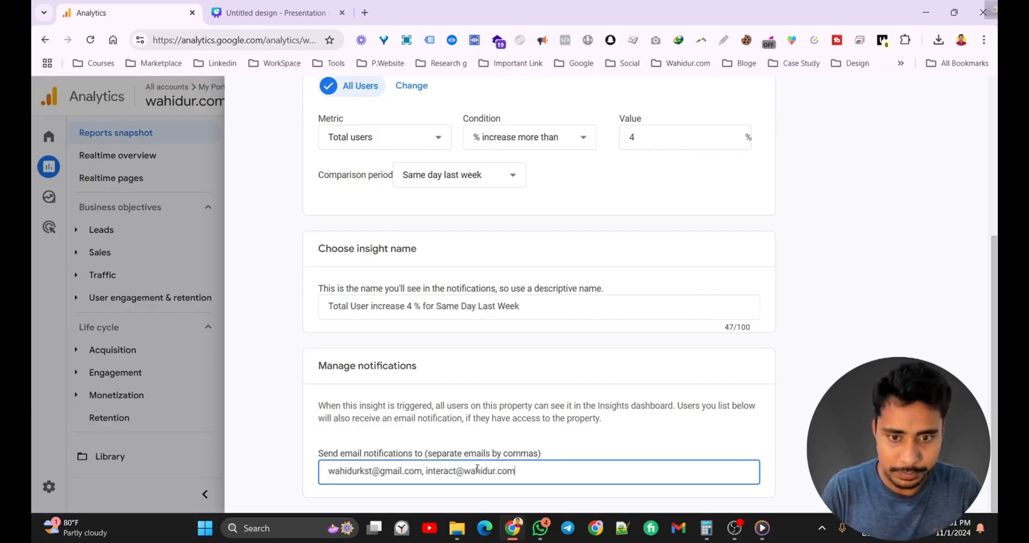
pyautogui.scroll(5, 675, 372)
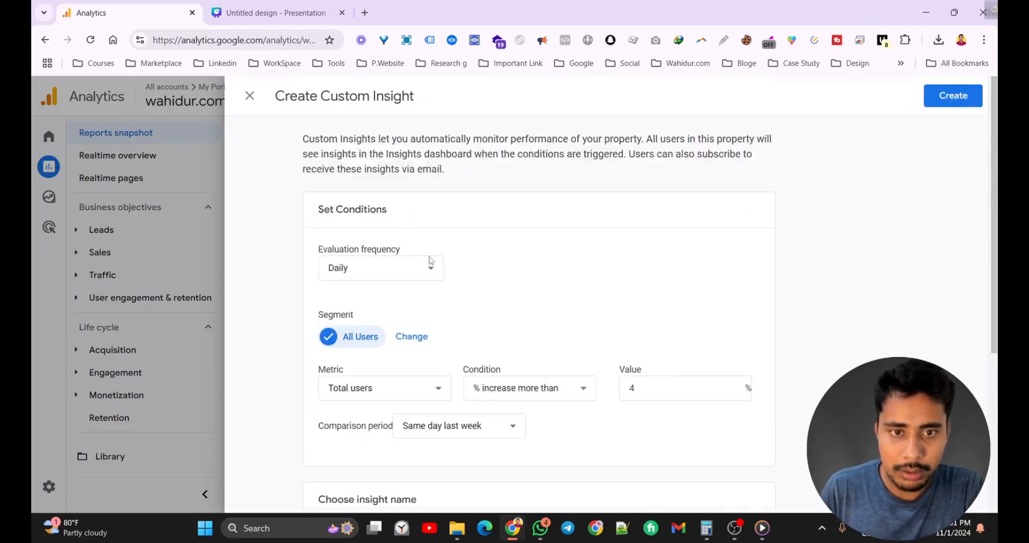
pyautogui.scroll(-5, 540, 286)
pyautogui.scroll(5, 539, 286)
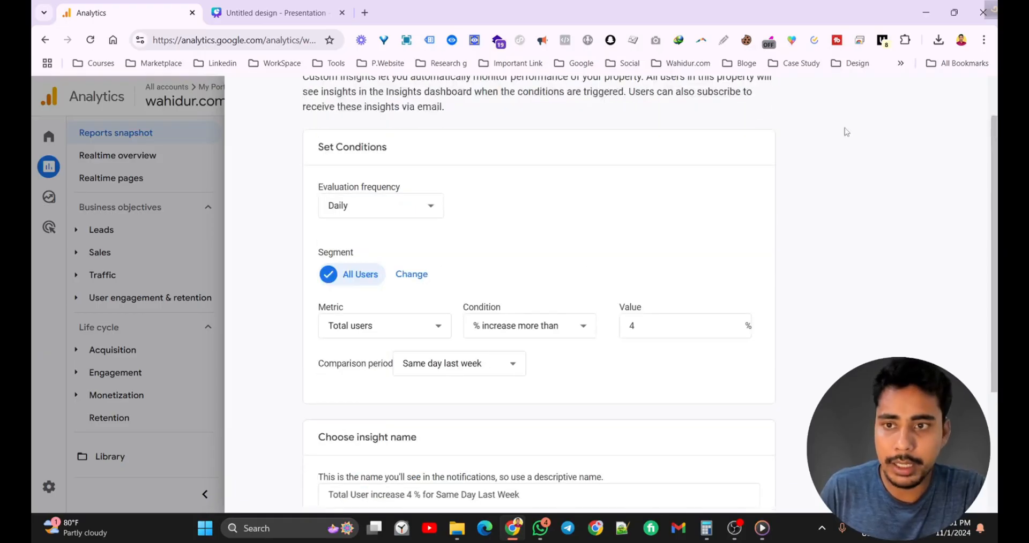
# Create the insight and review it in the Custom Insights list, leaving insight 1's notifications unchanged.
pyautogui.click(958, 100)
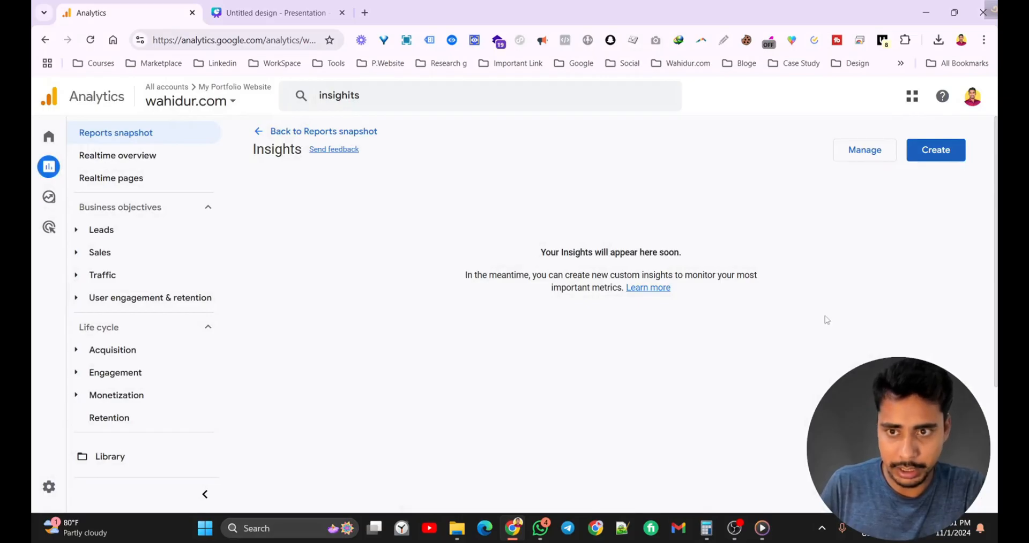
pyautogui.click(860, 152)
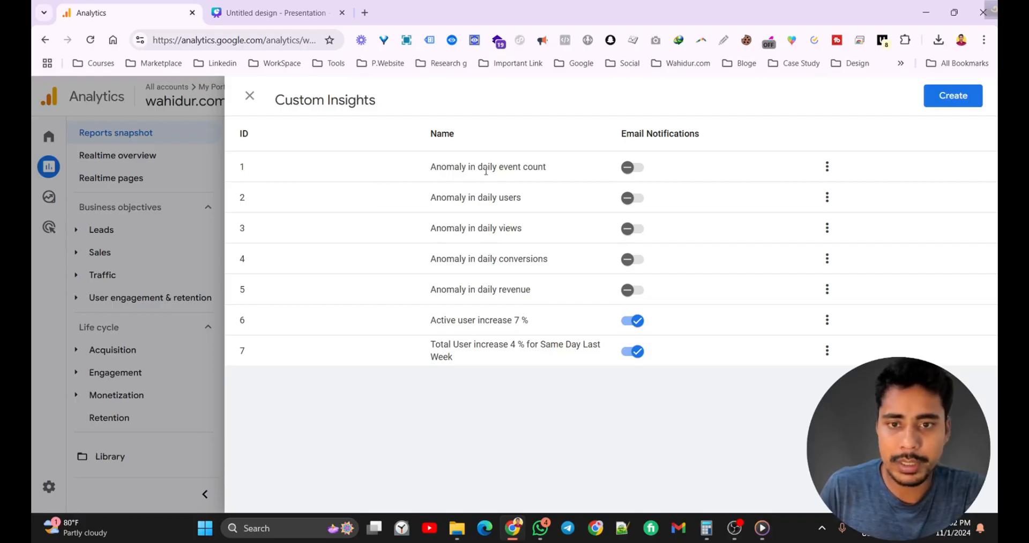
pyautogui.click(638, 168)
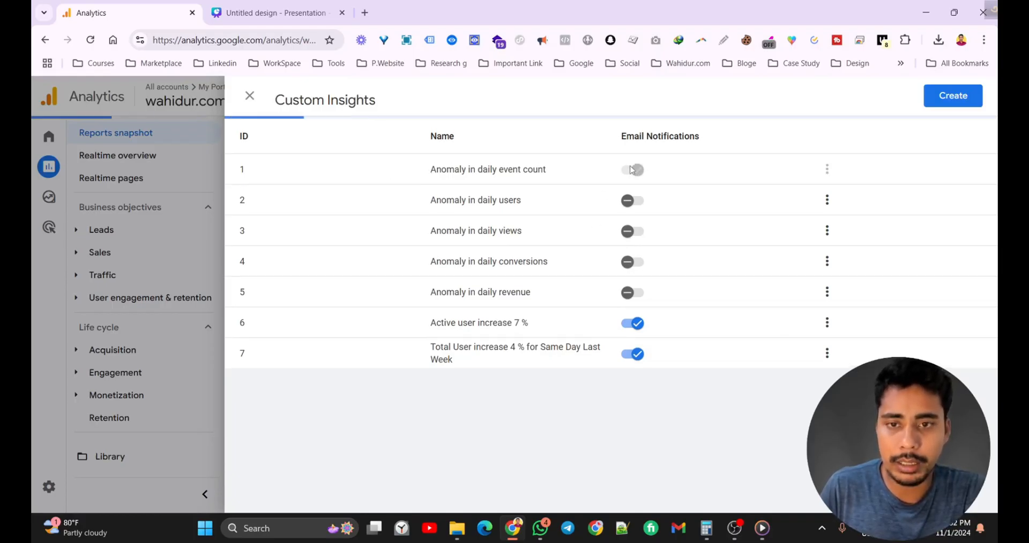
pyautogui.click(637, 177)
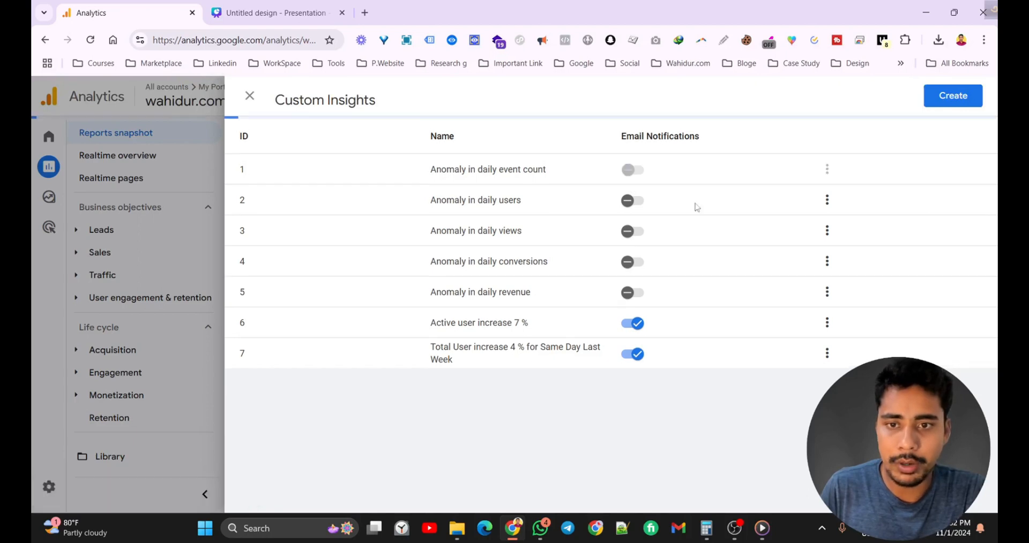
pyautogui.click(827, 167)
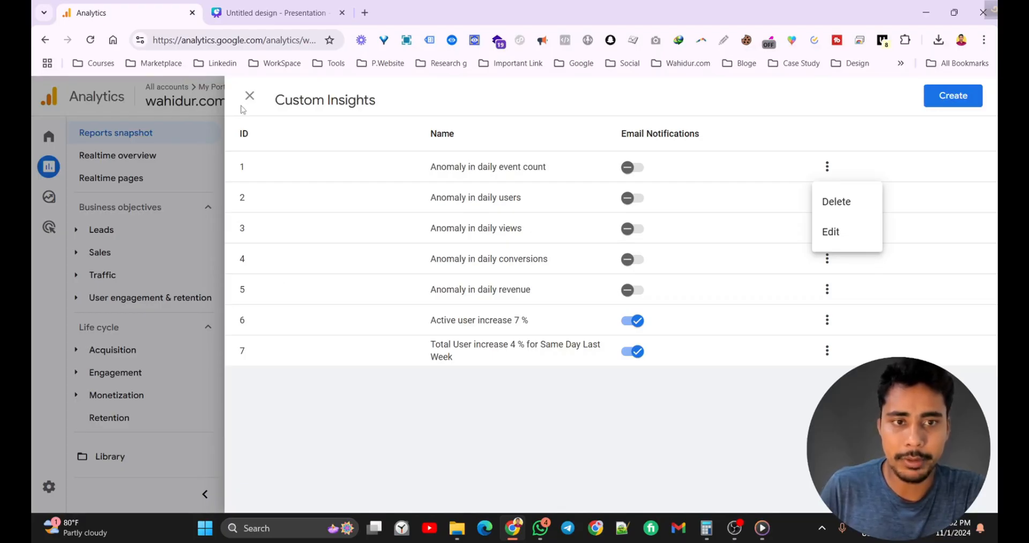
pyautogui.click(244, 110)
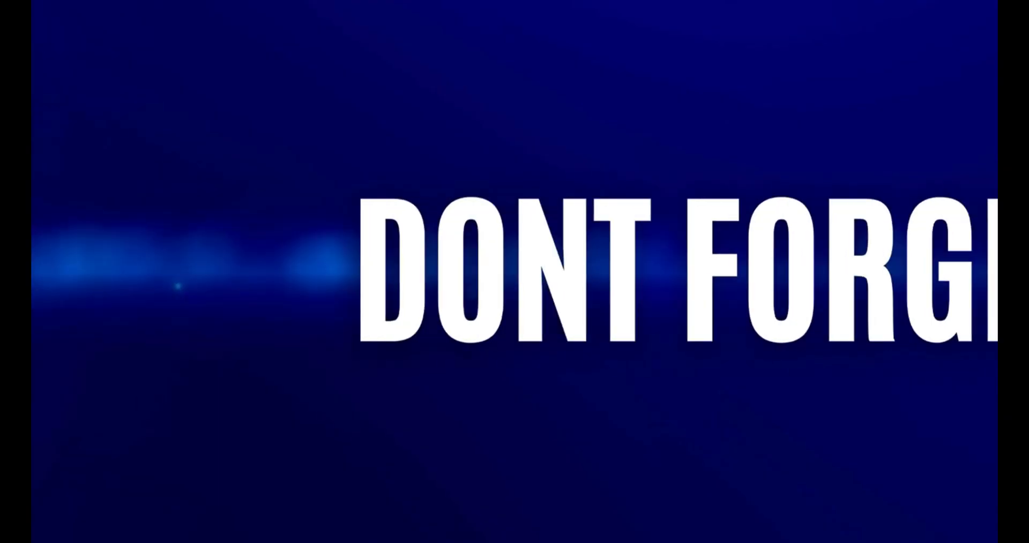